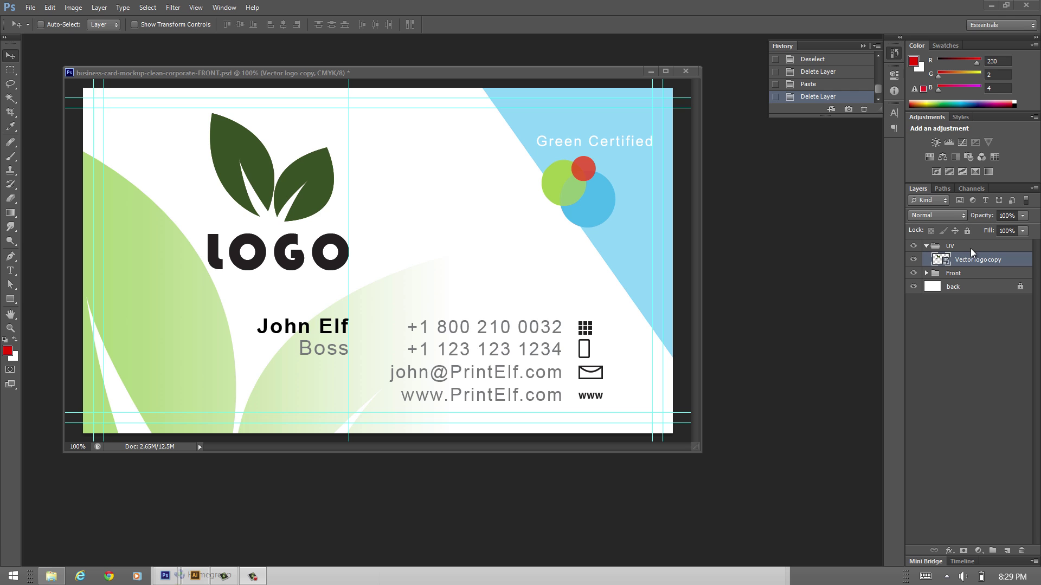
left_click(926, 247)
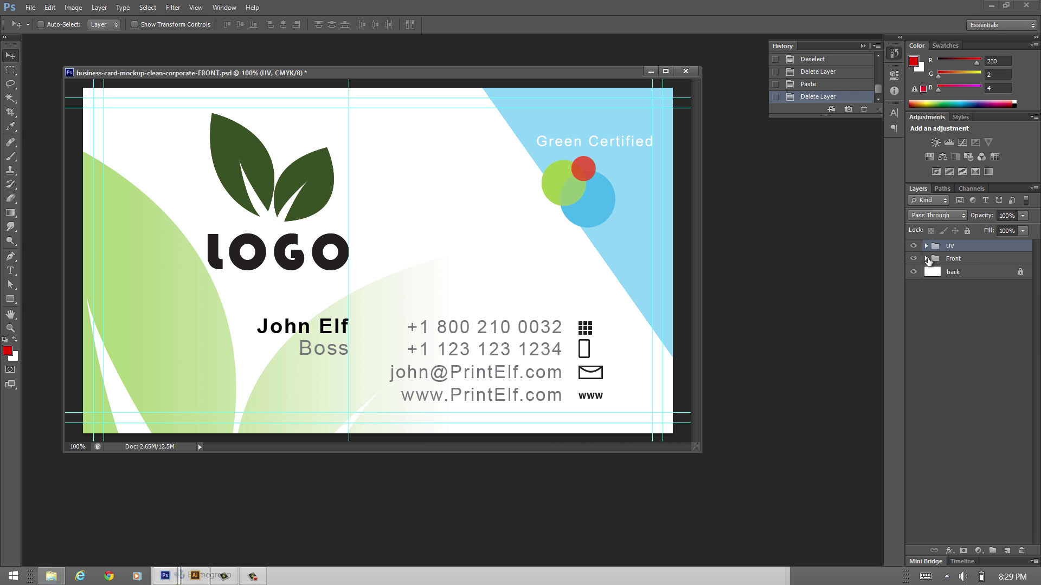
left_click(927, 258)
left_click(927, 258)
left_click(914, 259)
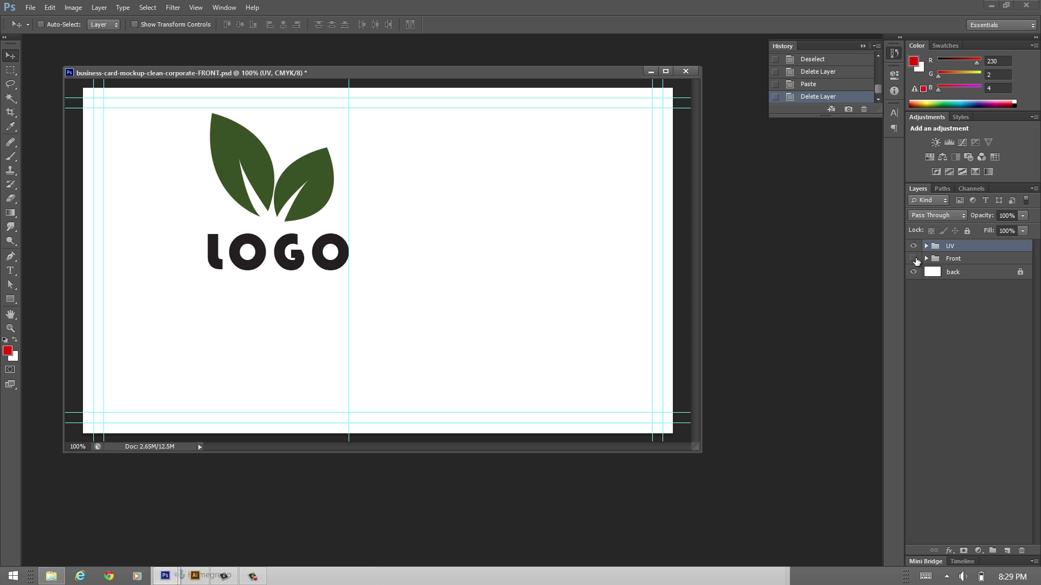
left_click(914, 259)
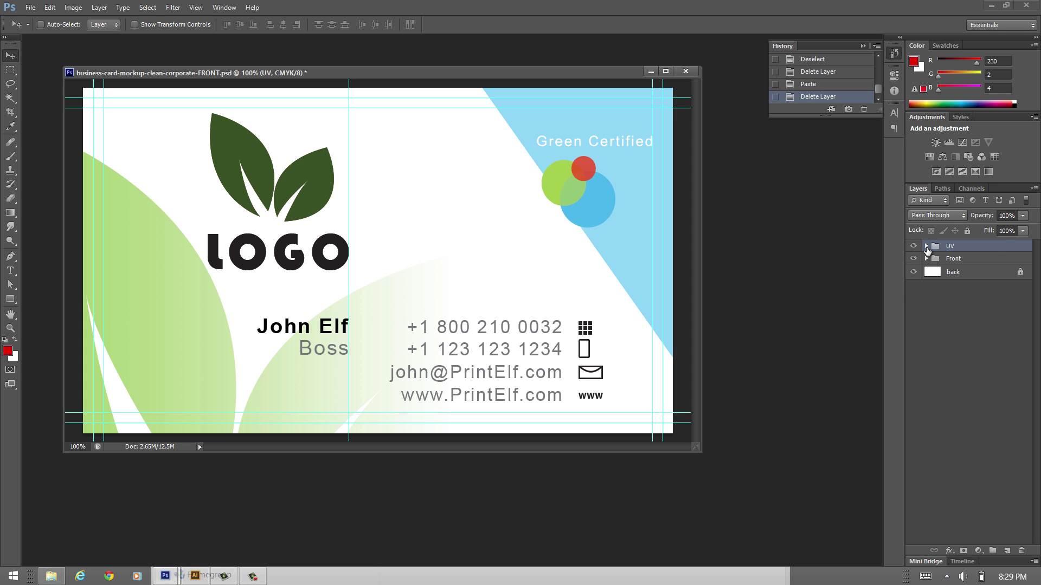
left_click(926, 246)
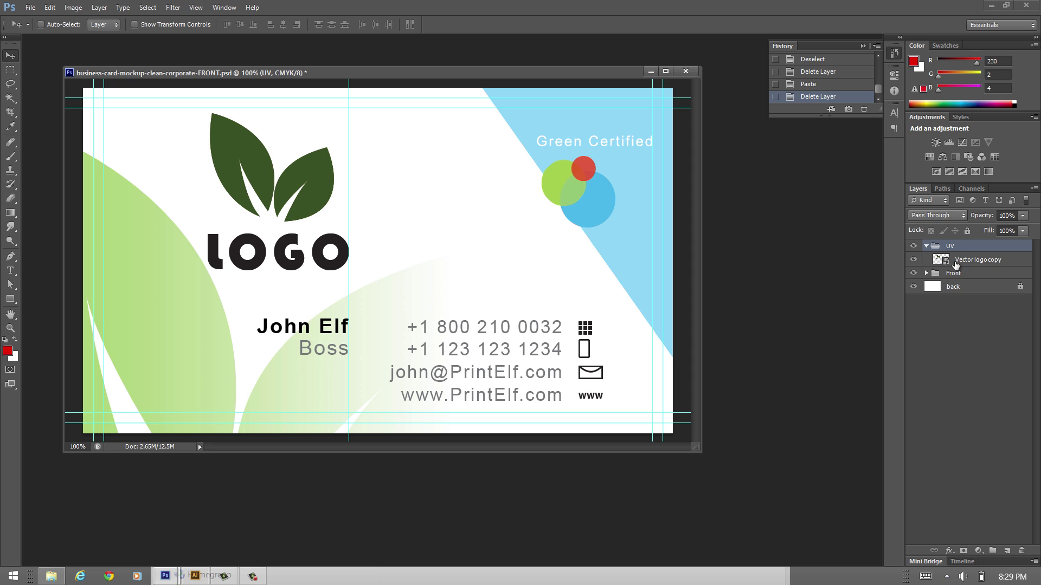
Load the logo layer's pixels as a selection and add an empty layer in the UV group.
right_click(955, 262)
left_click(962, 266)
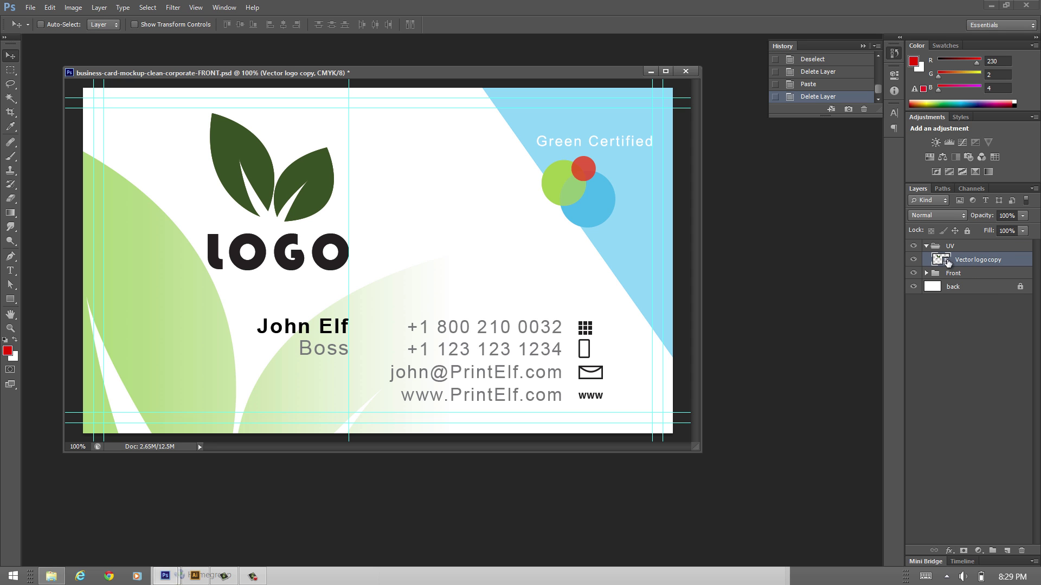
right_click(942, 261)
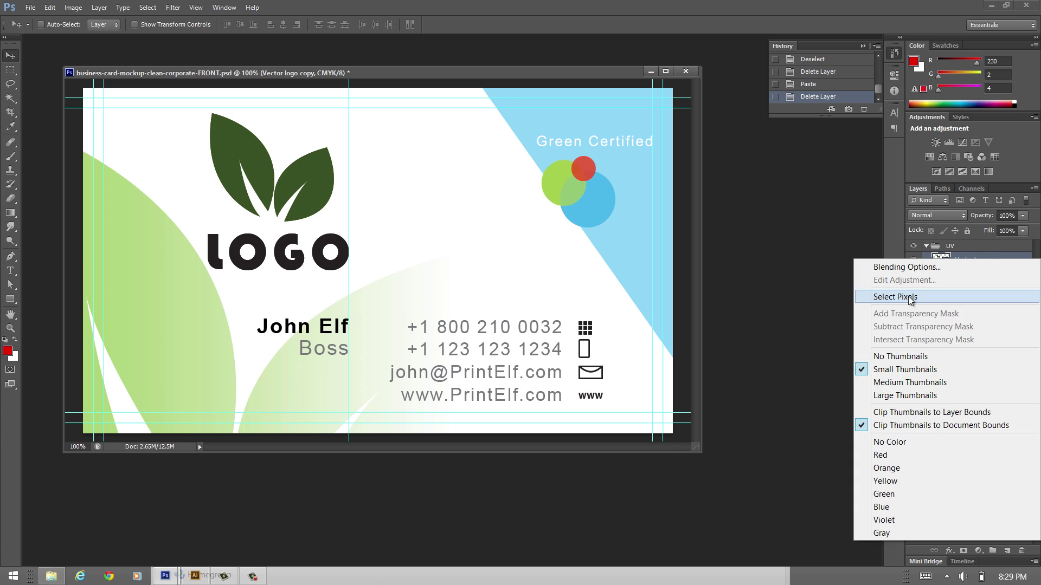
left_click(910, 299)
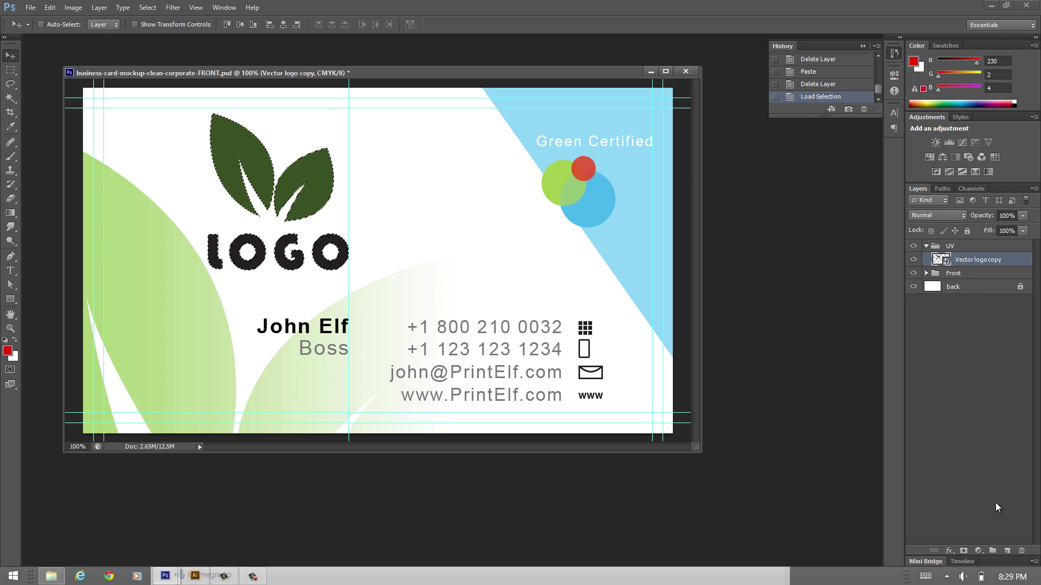
left_click(1007, 552)
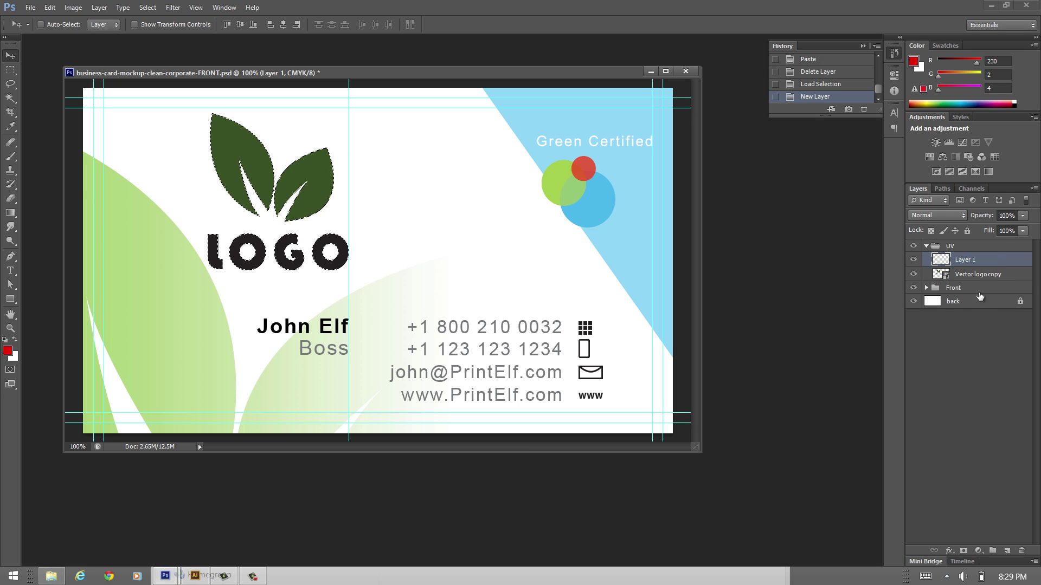
Set the foreground colour to CMYK C0 M0 Y0 K100 black.
left_click(9, 352)
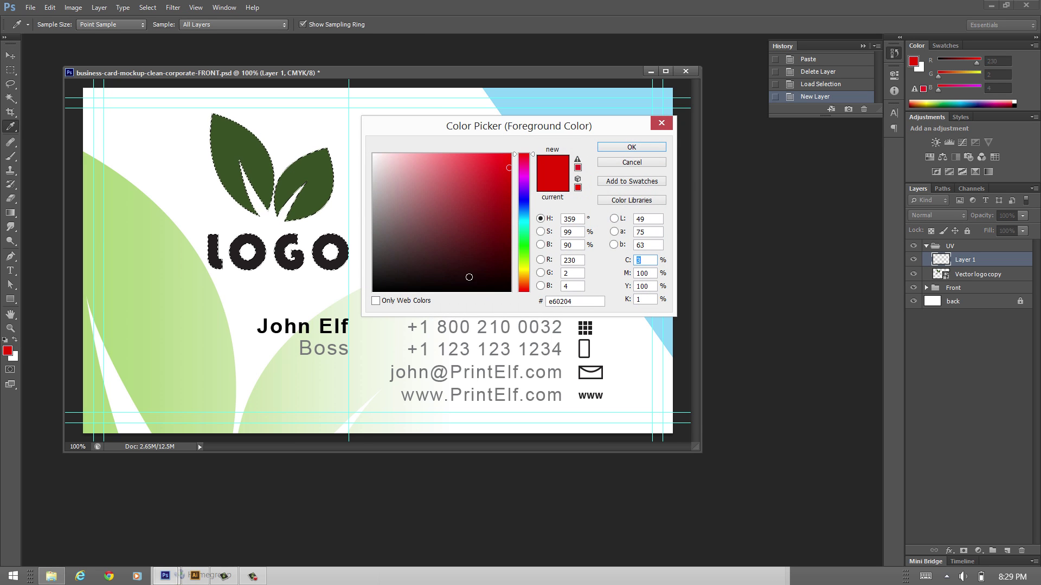
type("0")
double_click(643, 273)
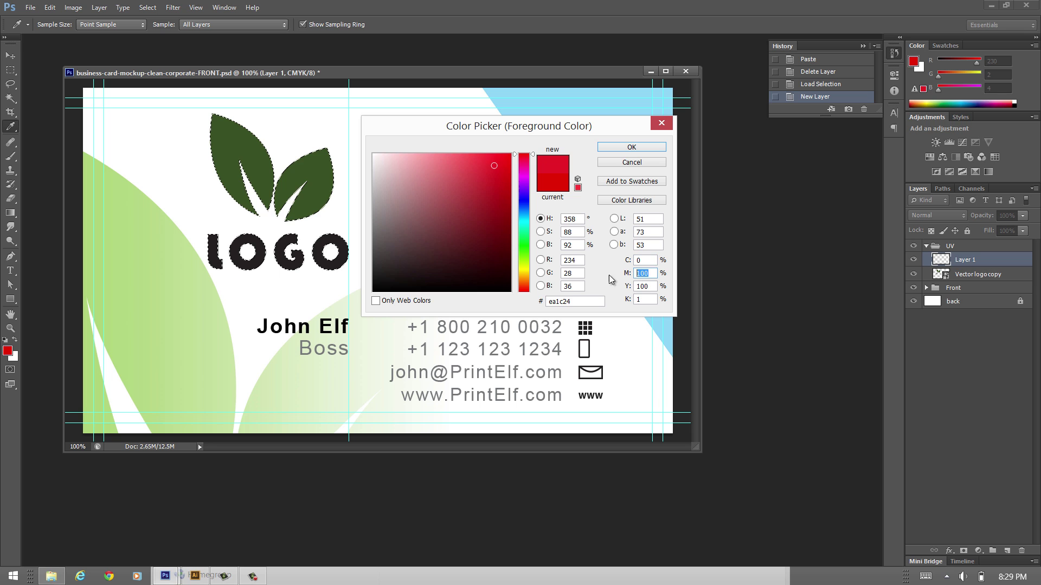
type("0")
double_click(643, 286)
type("0")
double_click(648, 300)
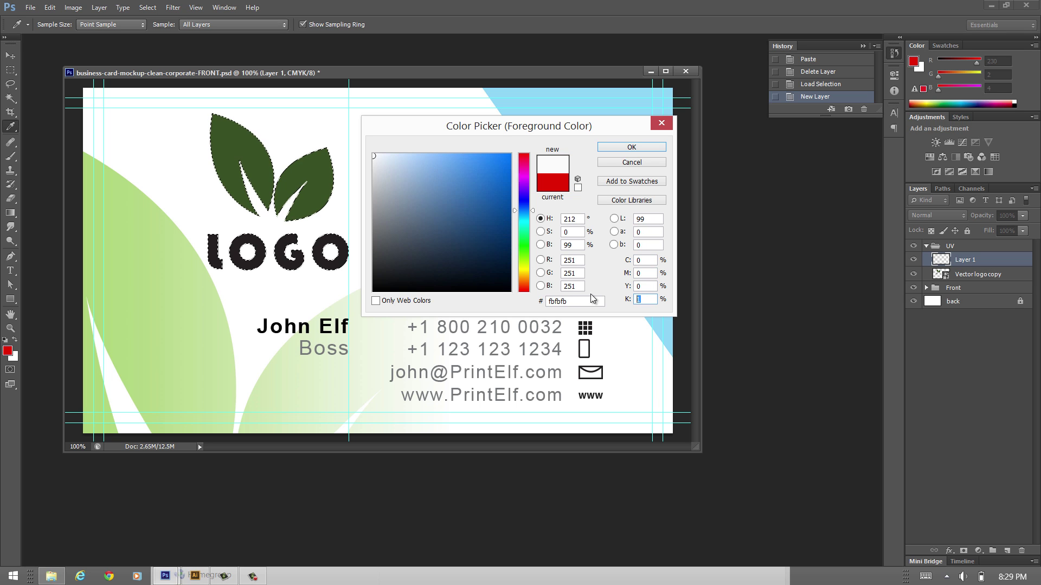
type("00")
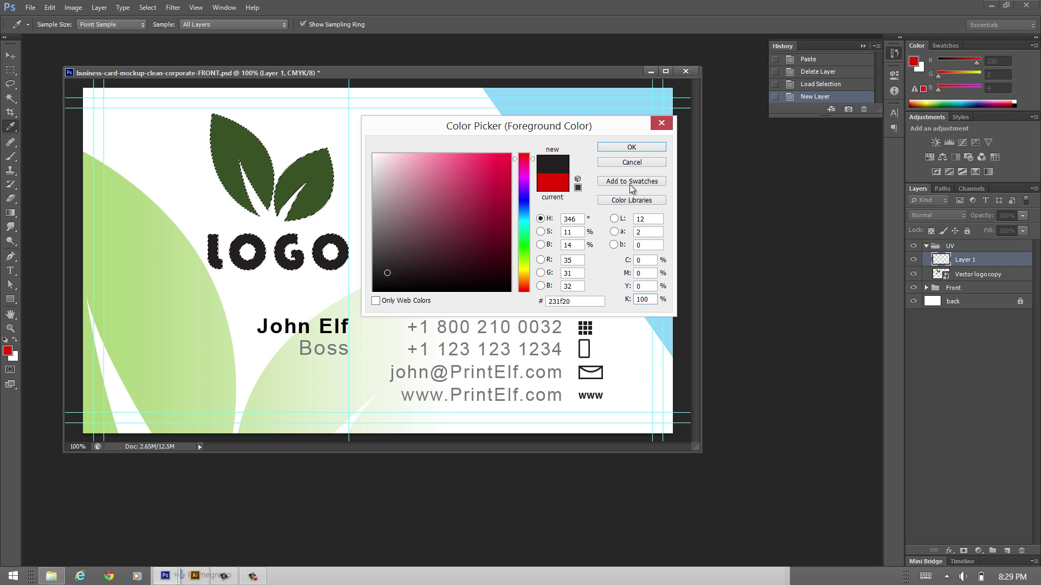
left_click(630, 149)
key("v")
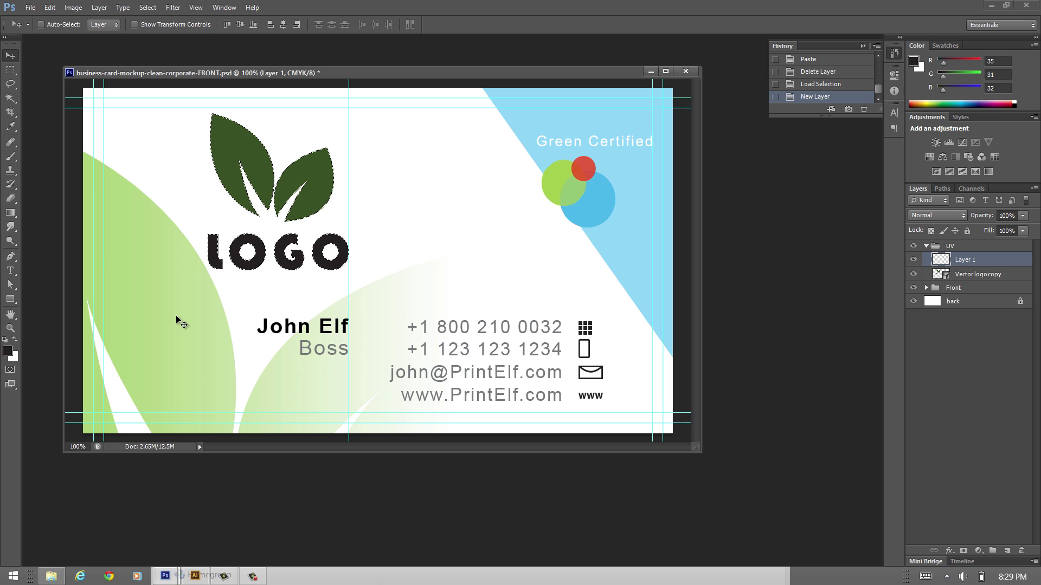
Fill the logo selection with black, deselect, and briefly hide the front artwork to check it.
key("alt+BackSpace")
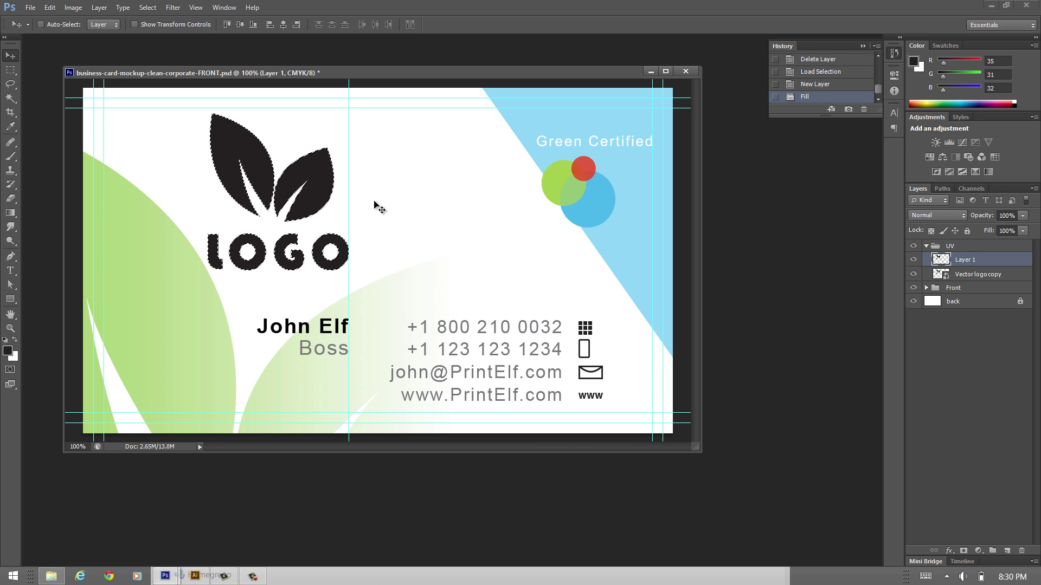
key("ctrl+d")
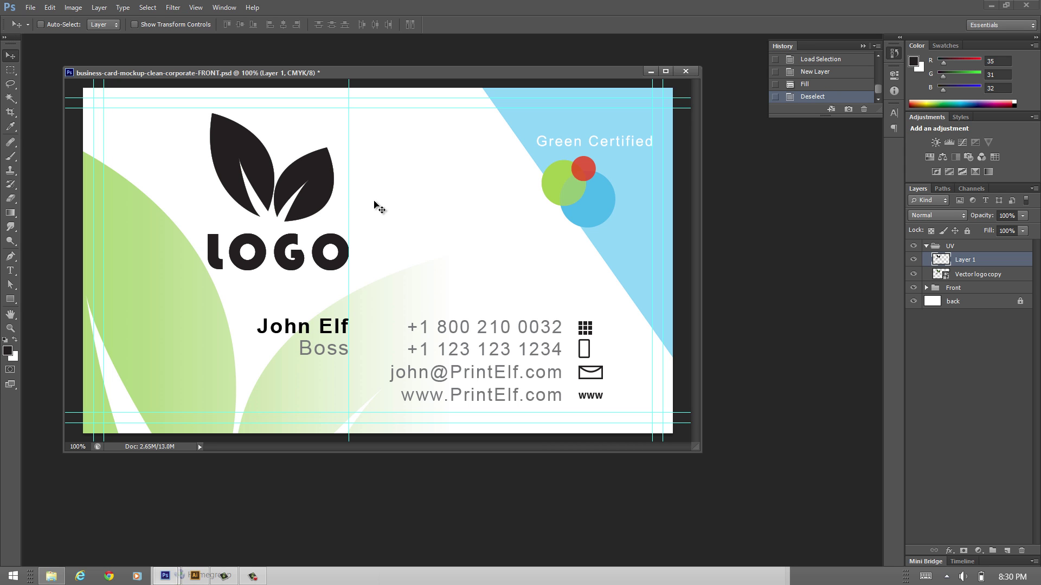
left_click(914, 288)
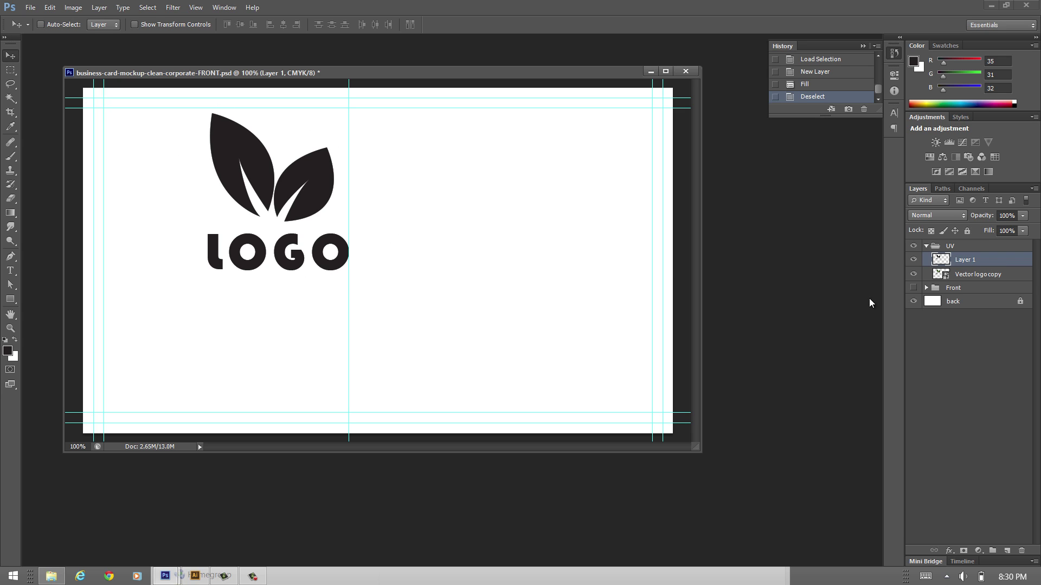
left_click(913, 288)
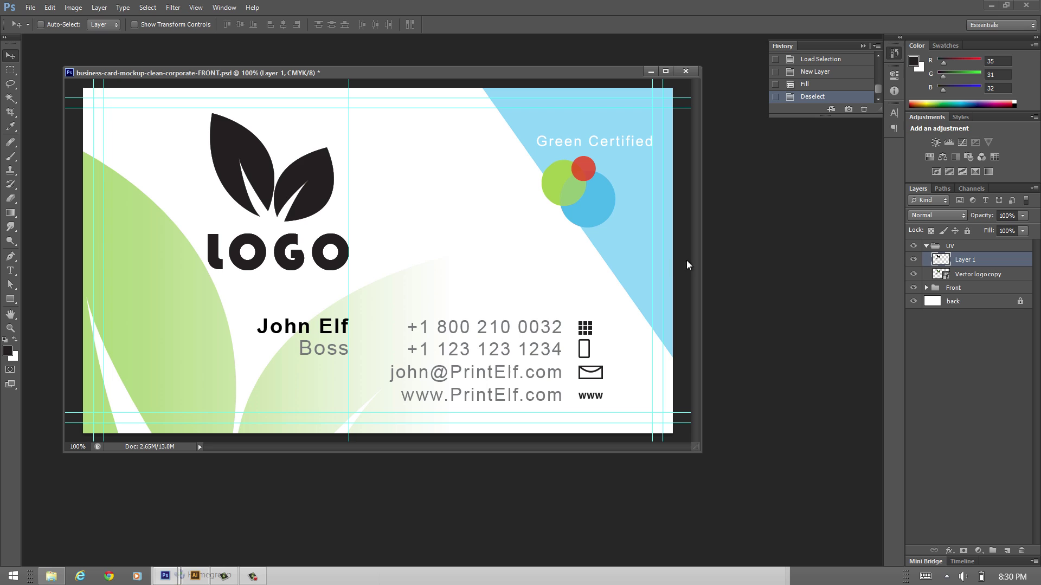
Hide the UV group and save business-card-mockup-clean-corporate-FRONT.jpg as a JPEG at quality 12.
left_click(927, 246)
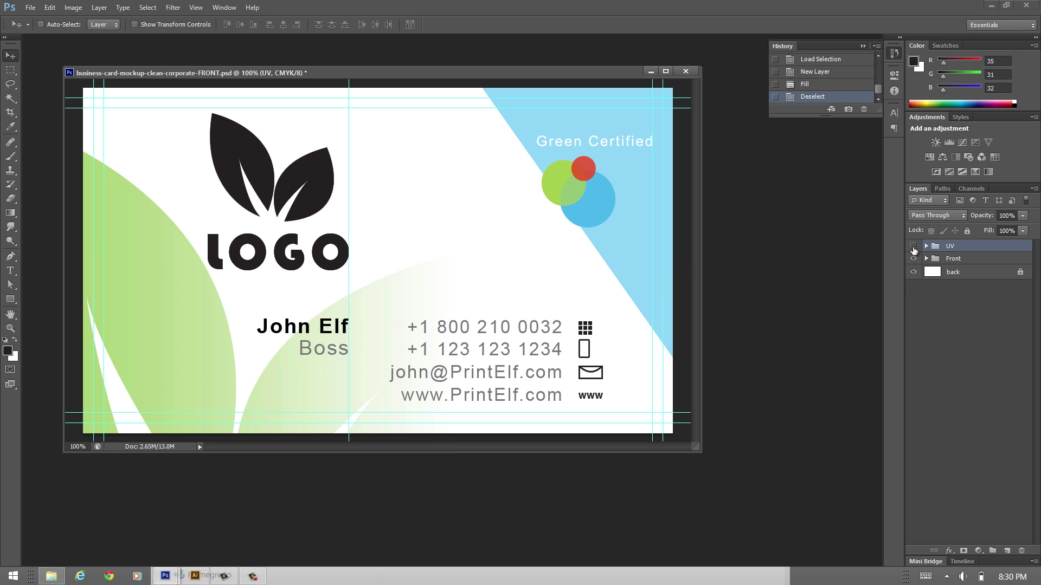
left_click(913, 247)
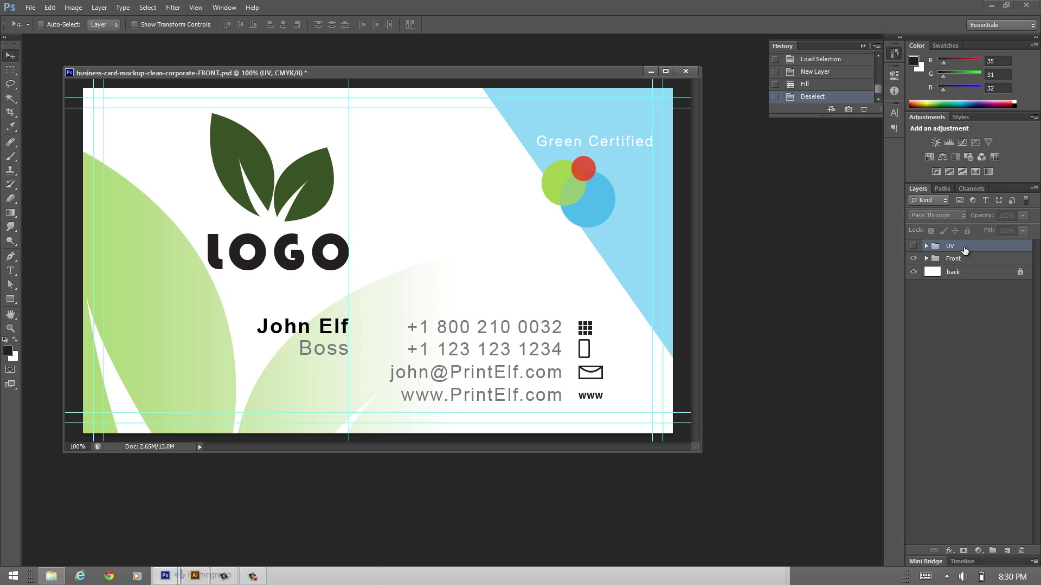
left_click(30, 7)
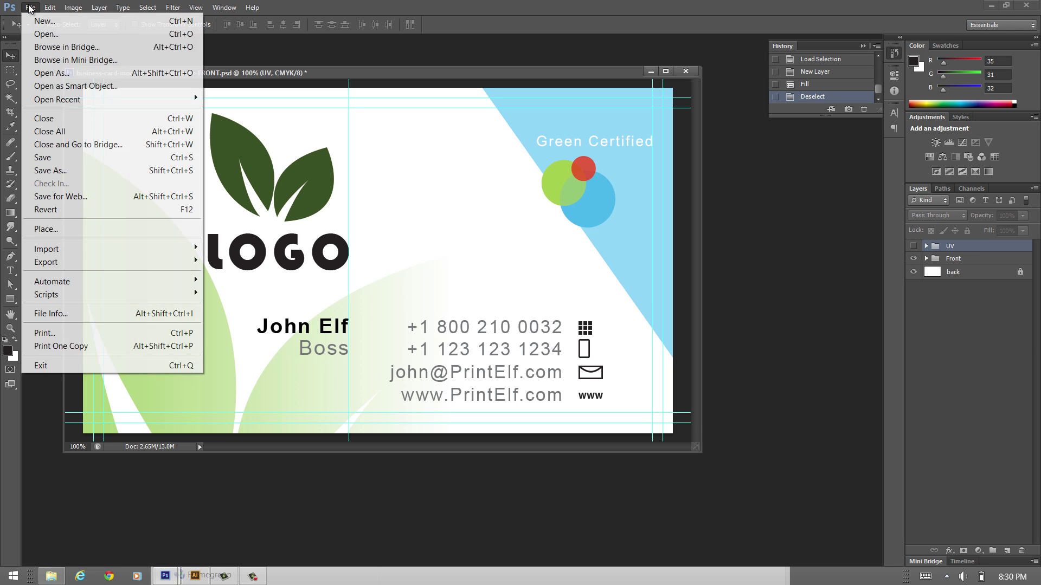
left_click(58, 172)
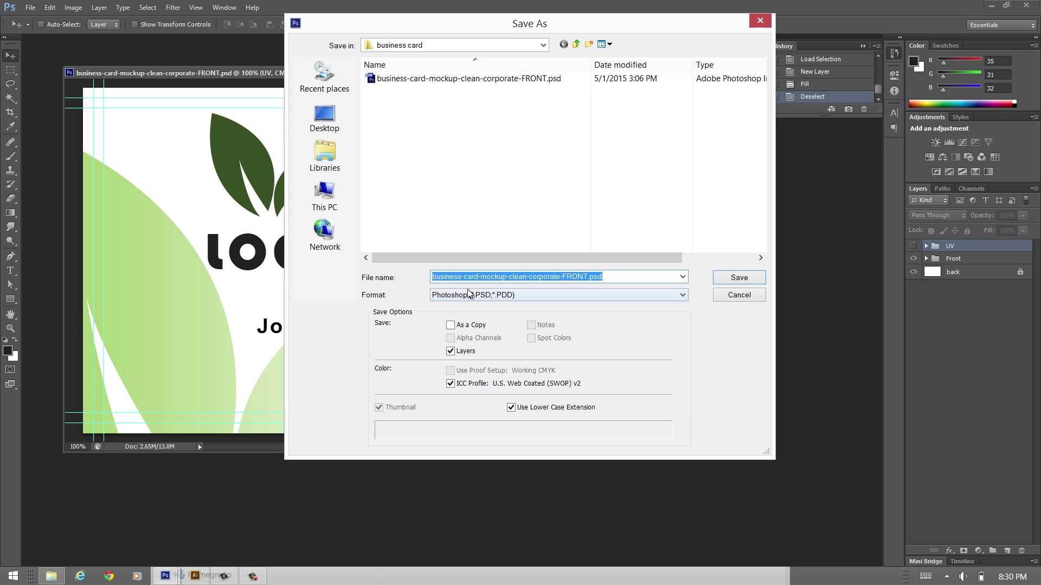
left_click(470, 293)
left_click(450, 352)
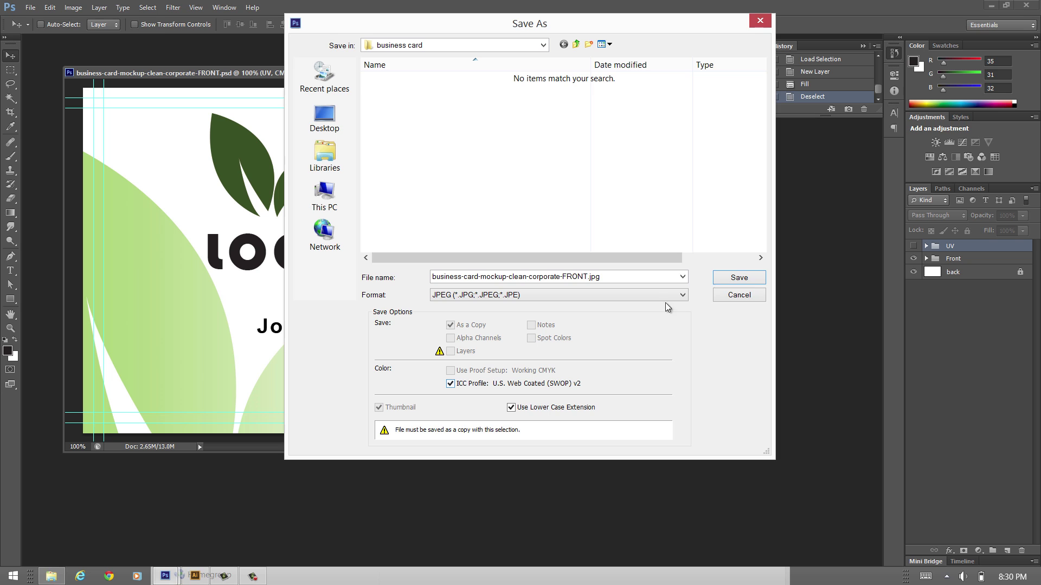
left_click(735, 279)
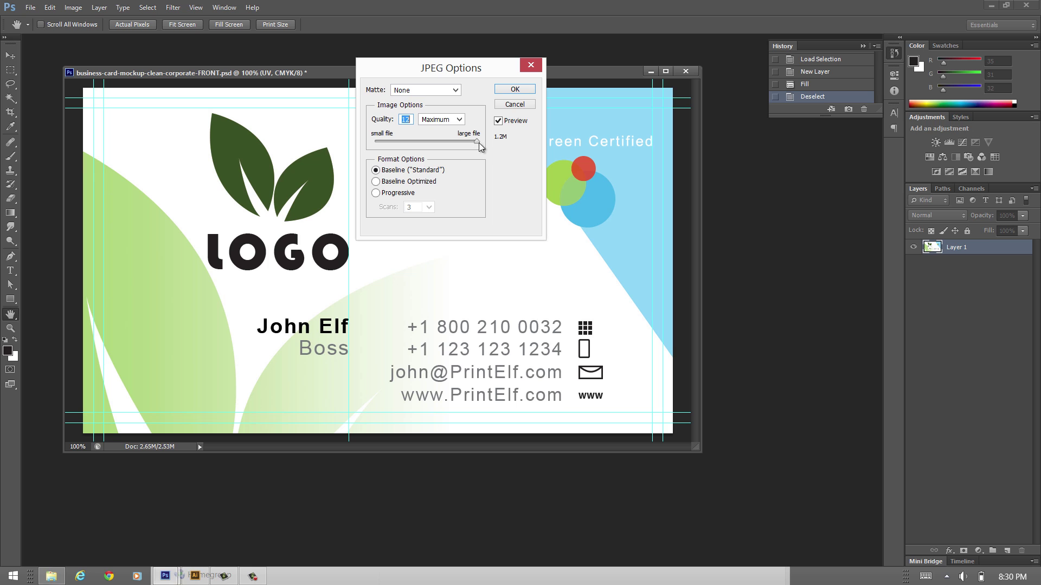
left_click_drag(470, 141, 483, 142)
left_click(515, 90)
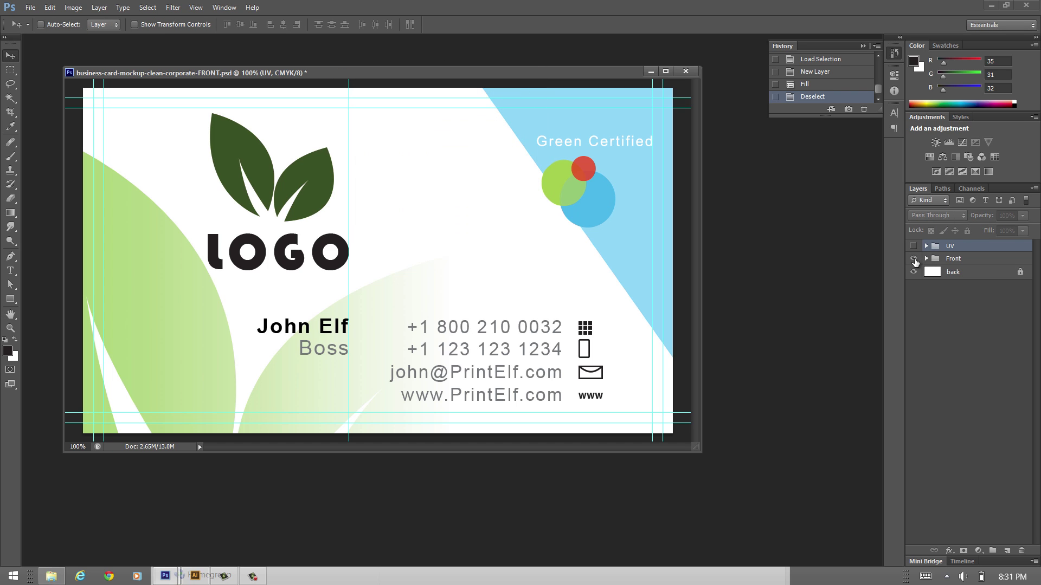
Hide the Front group, show the UV group, and save business-card-mockup-clean-corporate-FRONT-UV.jpg.
left_click(913, 260)
left_click(913, 246)
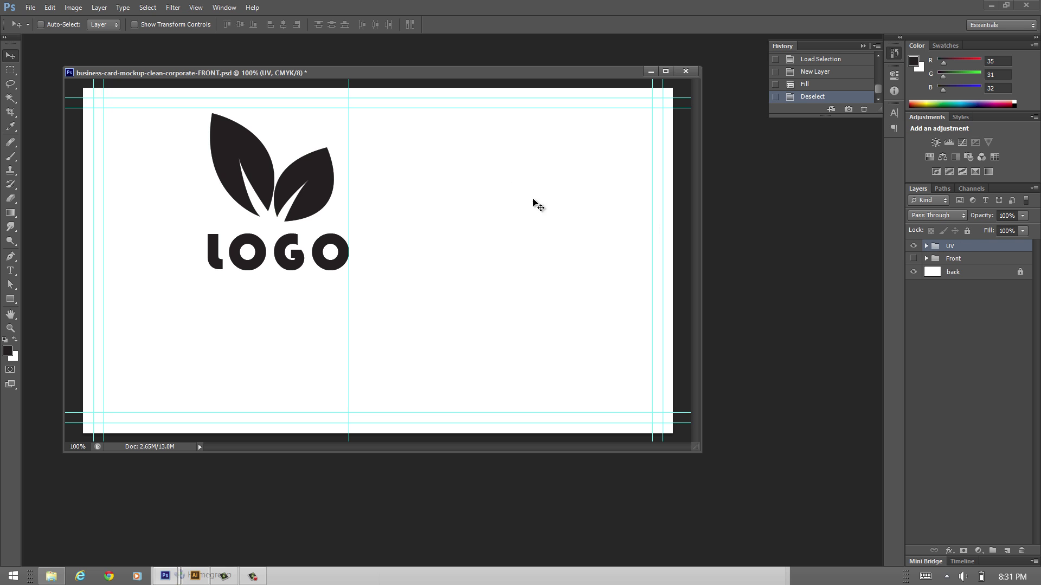
left_click(30, 11)
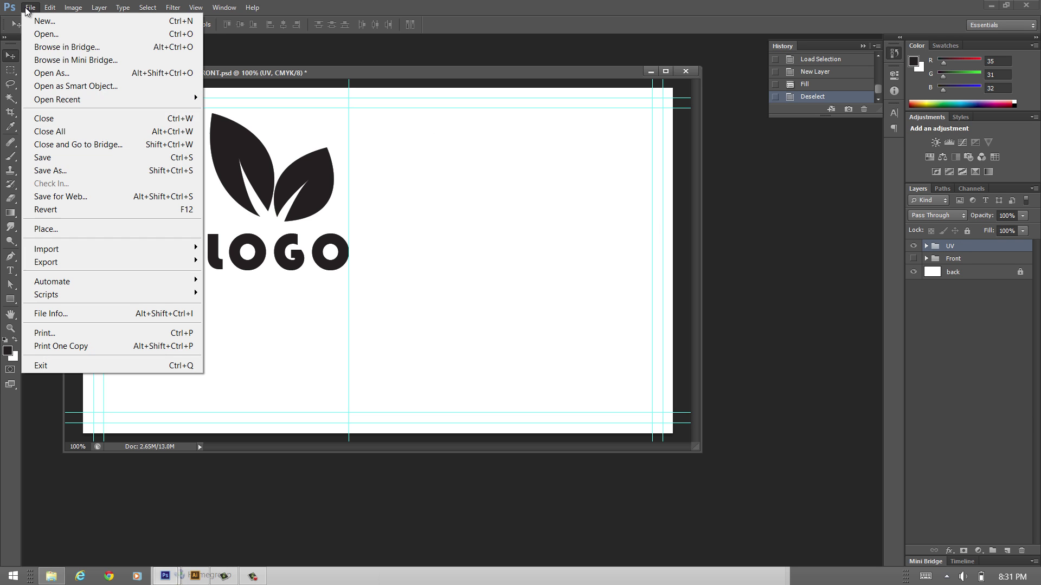
left_click(54, 172)
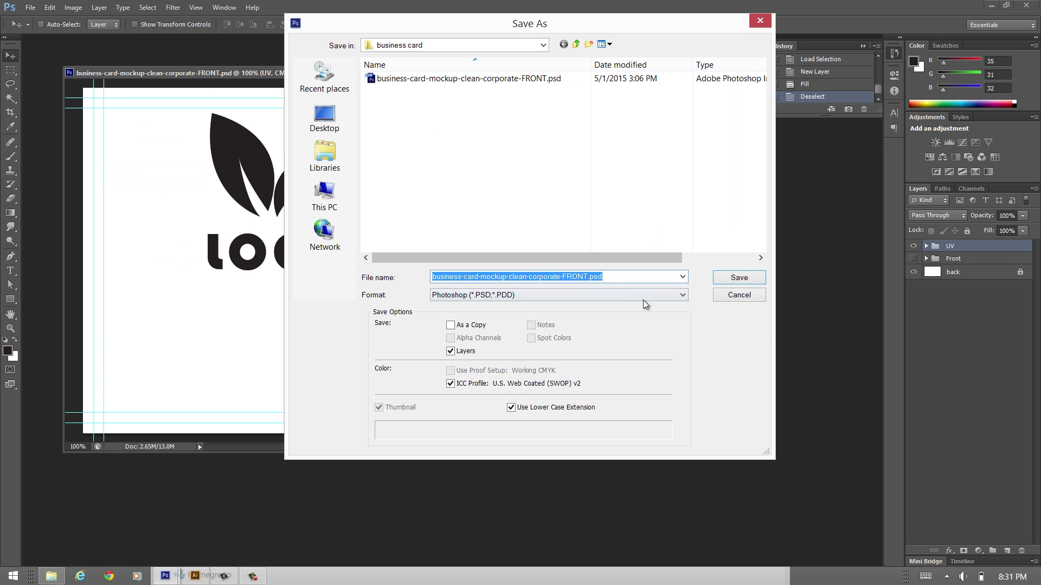
left_click(491, 295)
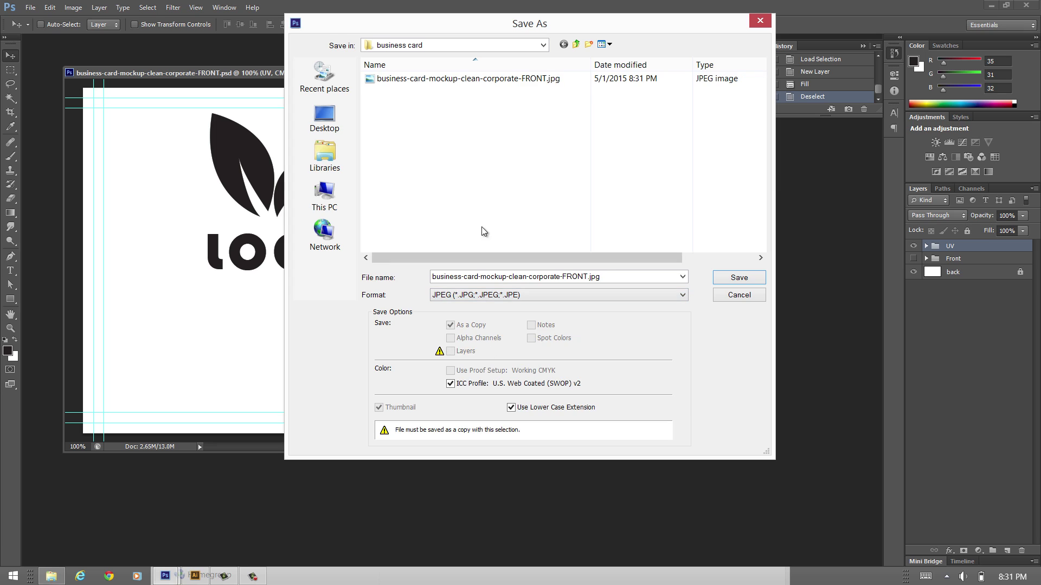
double_click(586, 277)
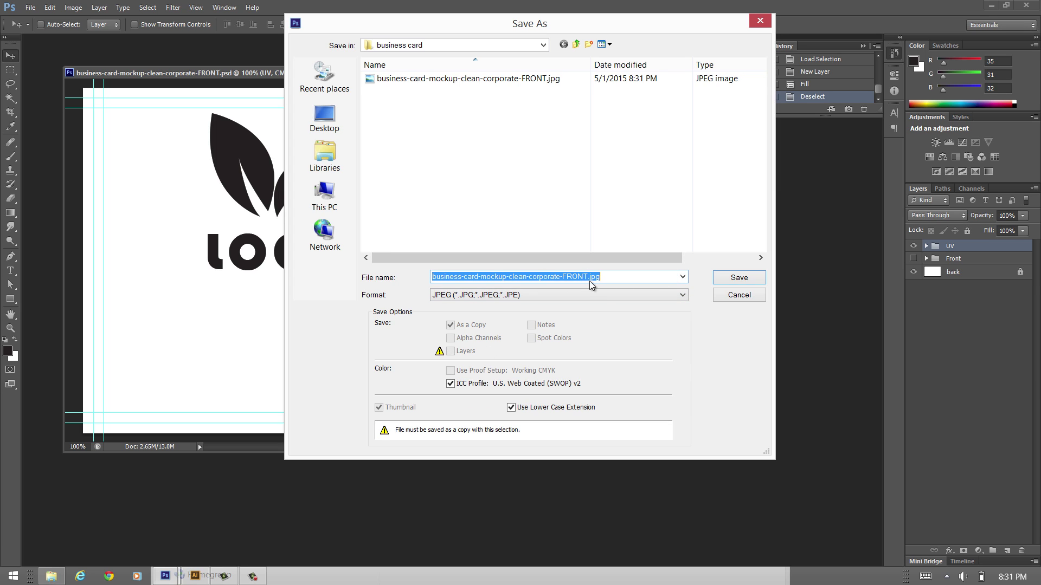
left_click(587, 276)
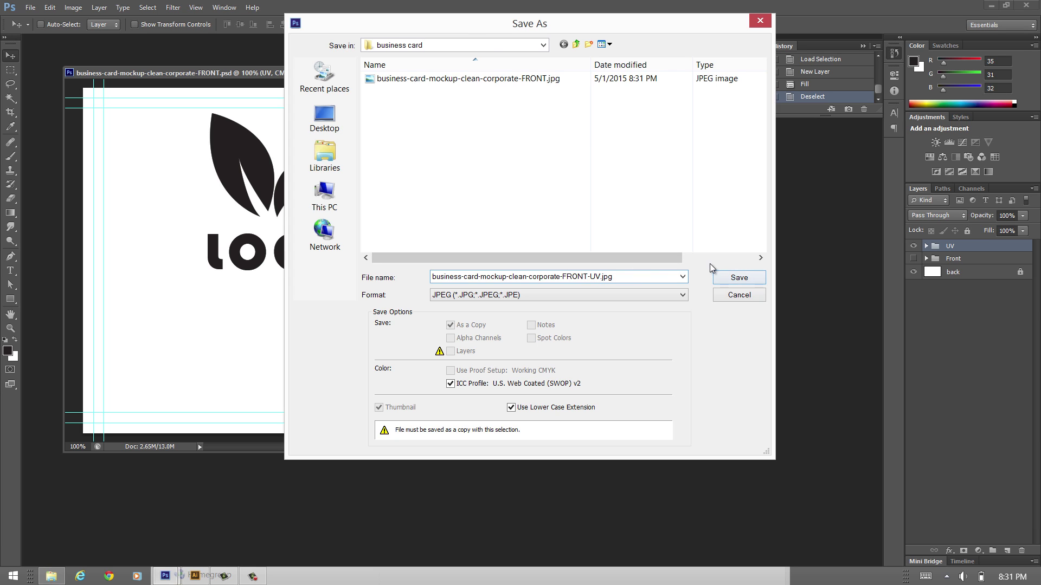
left_click(737, 280)
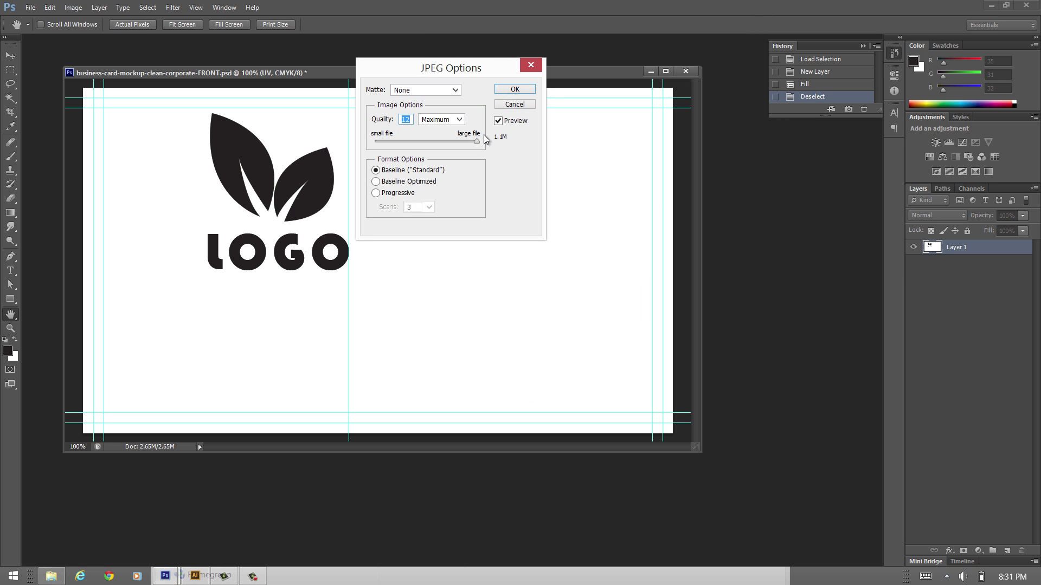
left_click(514, 90)
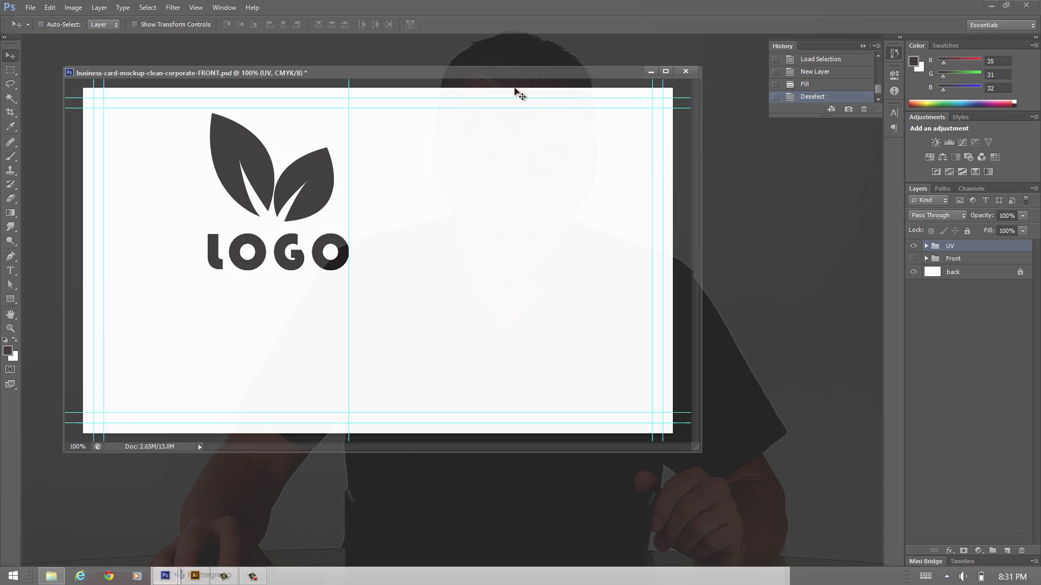